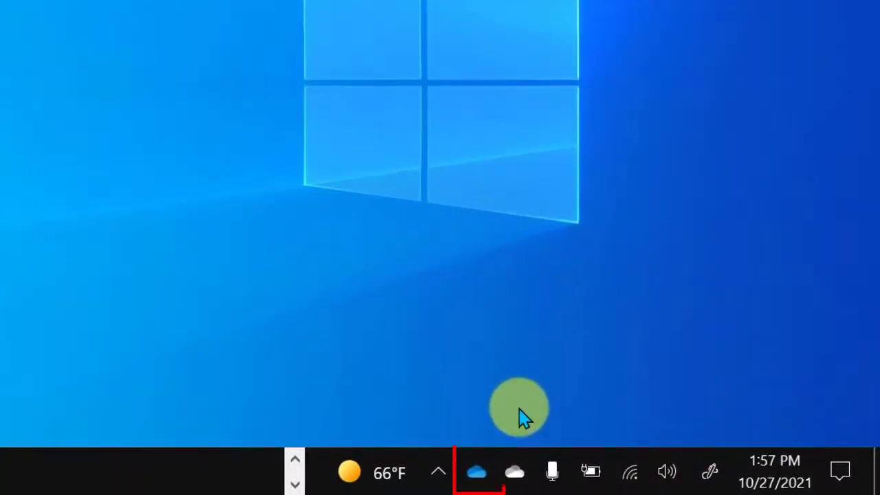
# Open the OneDrive - Fresno Unified School District folder from the OneDrive icon and move Explorer top-left
pyautogui.click(477, 471)
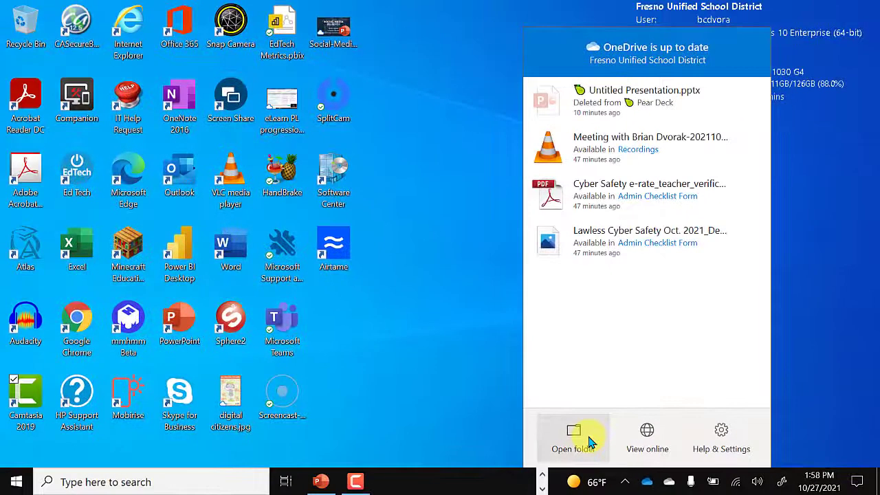
pyautogui.click(381, 404)
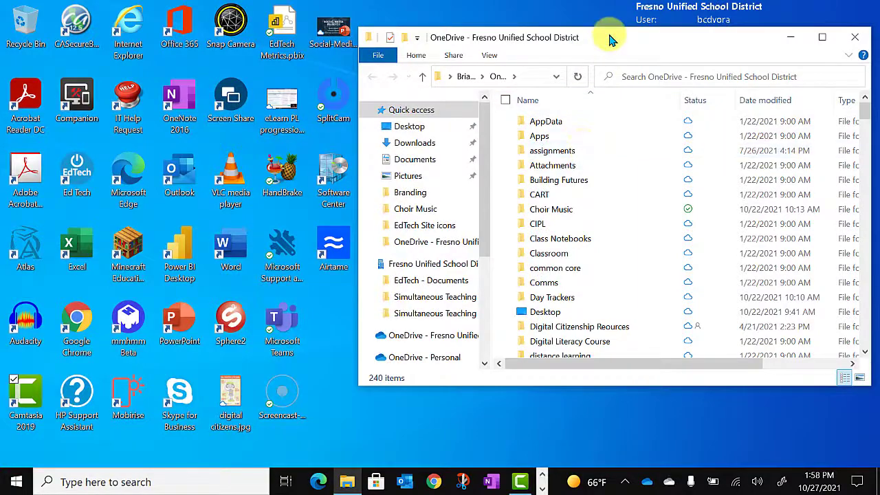
pyautogui.moveTo(600, 40); pyautogui.dragTo(265, 27)
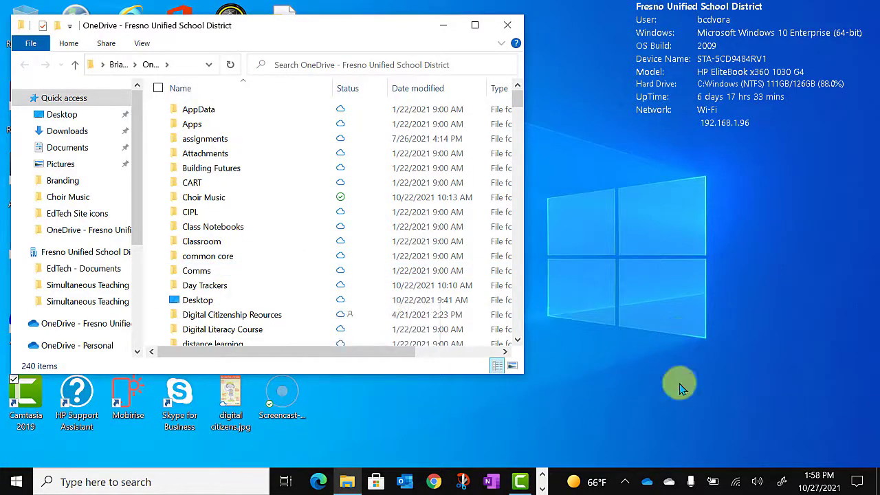
# Open OneDrive My files online, with Edge on the right half and File Explorer on the left
pyautogui.click(647, 481)
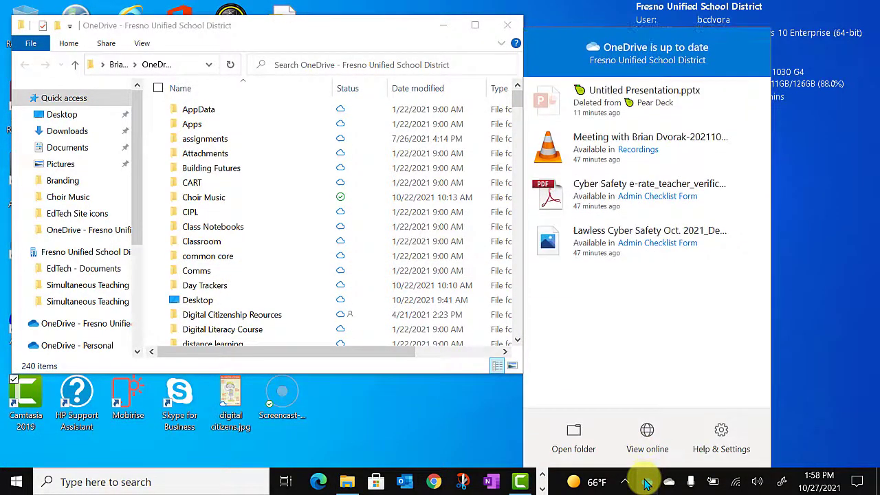
pyautogui.click(647, 440)
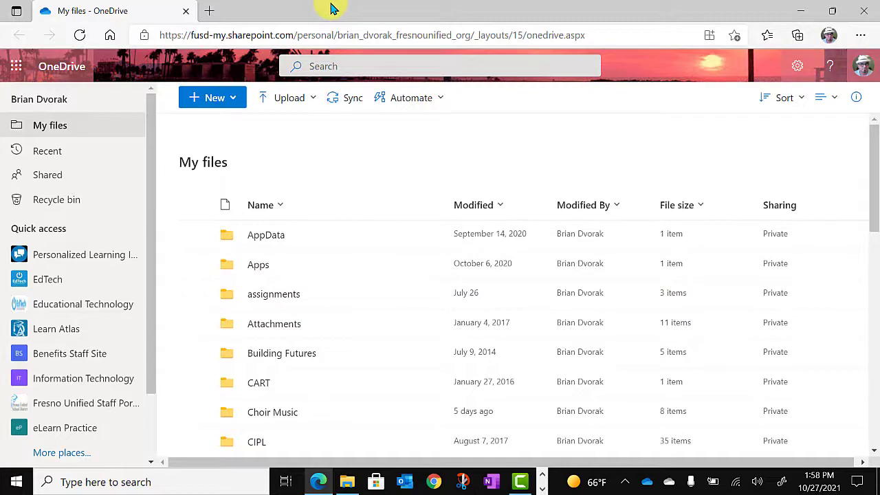
pyautogui.moveTo(374, 19); pyautogui.dragTo(872, 48)
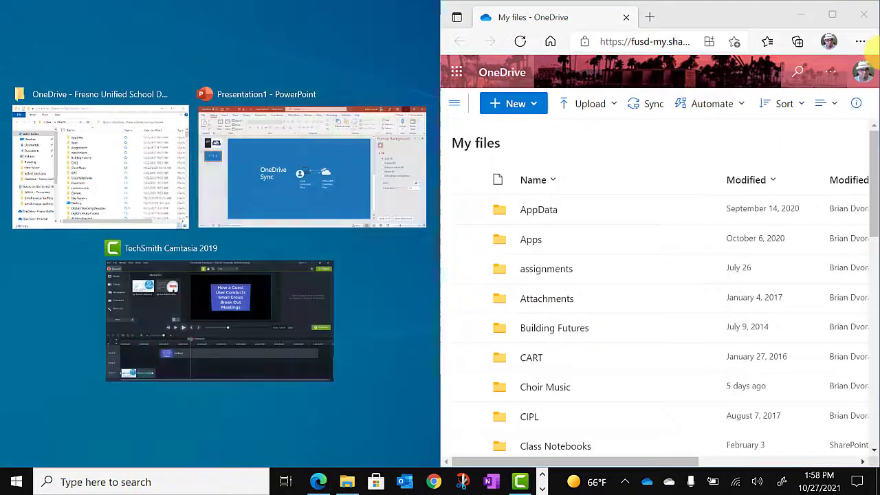
pyautogui.click(117, 180)
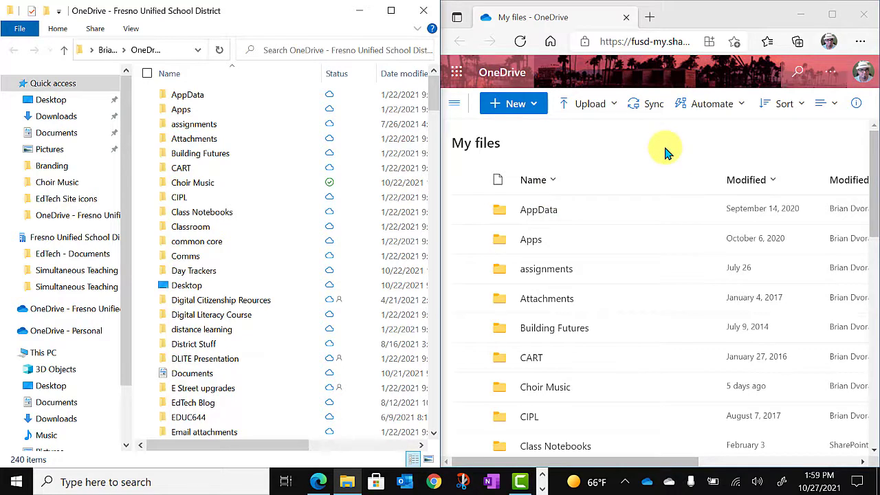
# Scroll the online file list and open _Ideas for Innovative PL Process.docx in Word for the web
pyautogui.click(583, 16)
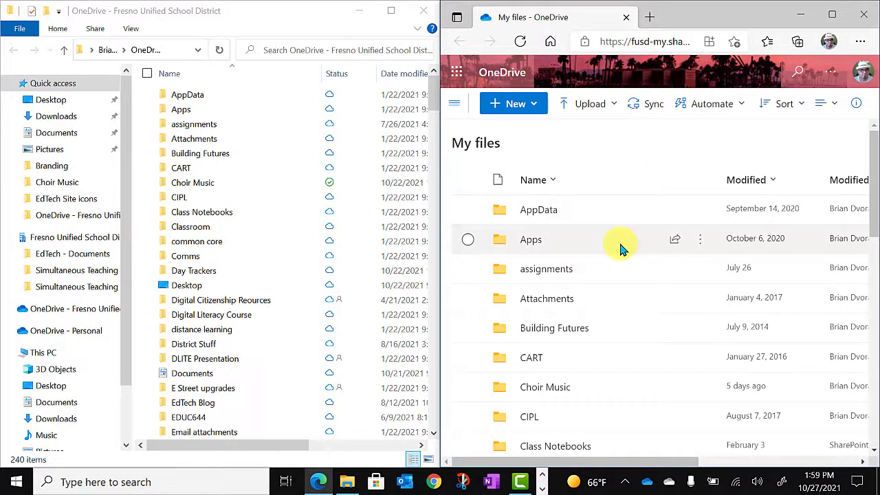
pyautogui.scroll(-5, 621, 245)
pyautogui.scroll(-15, 621, 249)
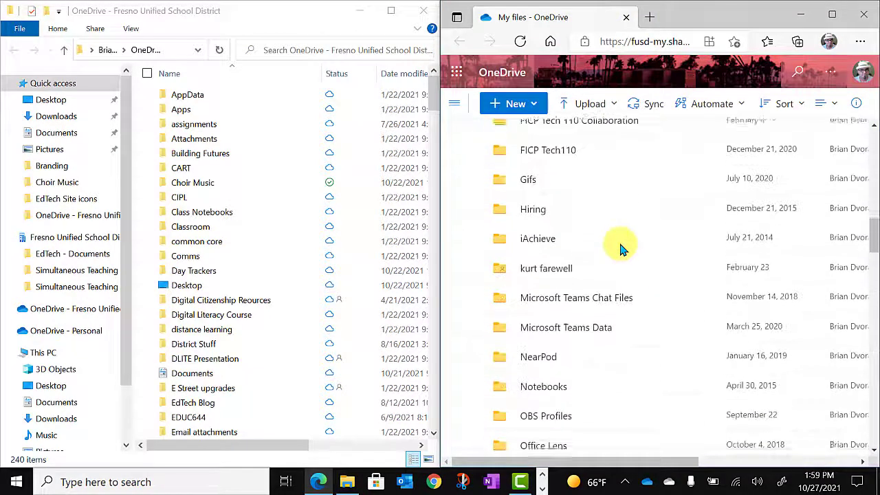
pyautogui.scroll(-6, 621, 249)
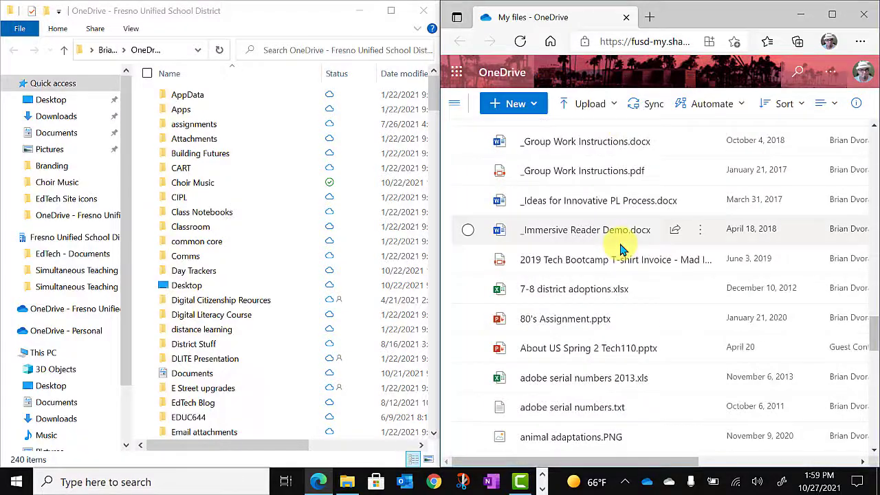
pyautogui.click(572, 202)
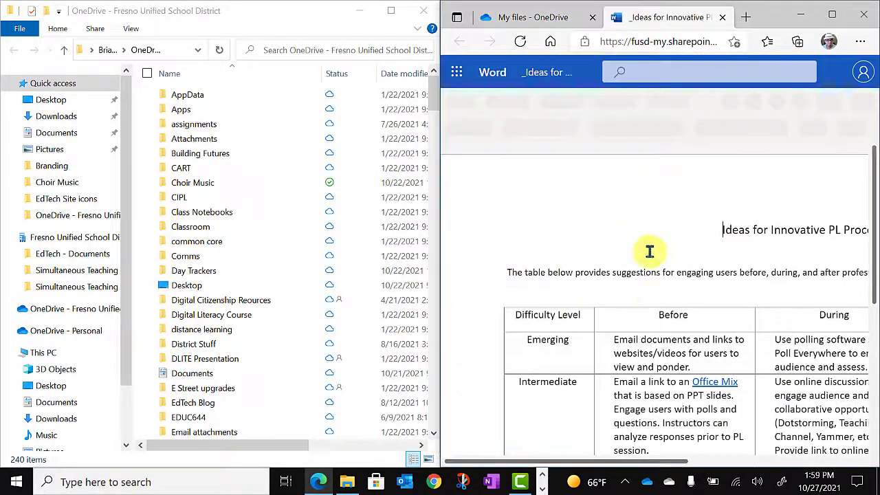
# Click into the Advanced row of the document's table, then minimize the browser
pyautogui.scroll(-5, 674, 315)
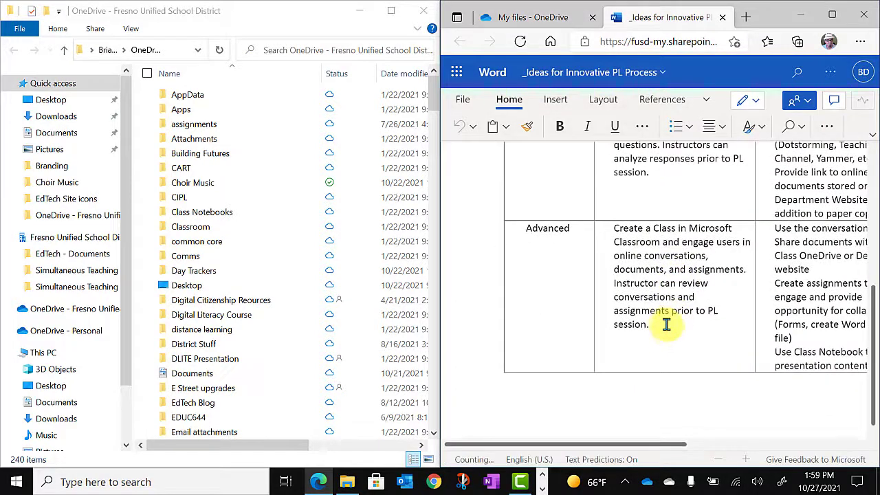
pyautogui.click(667, 322)
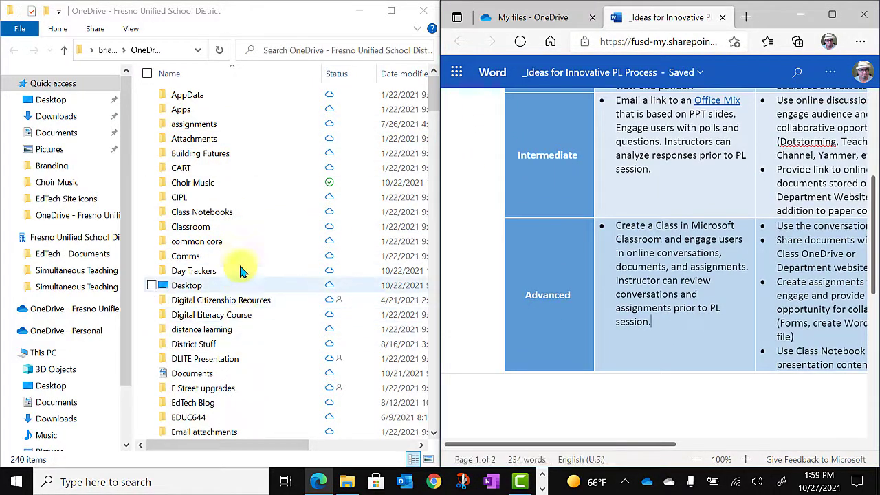
pyautogui.scroll(-15, 241, 252)
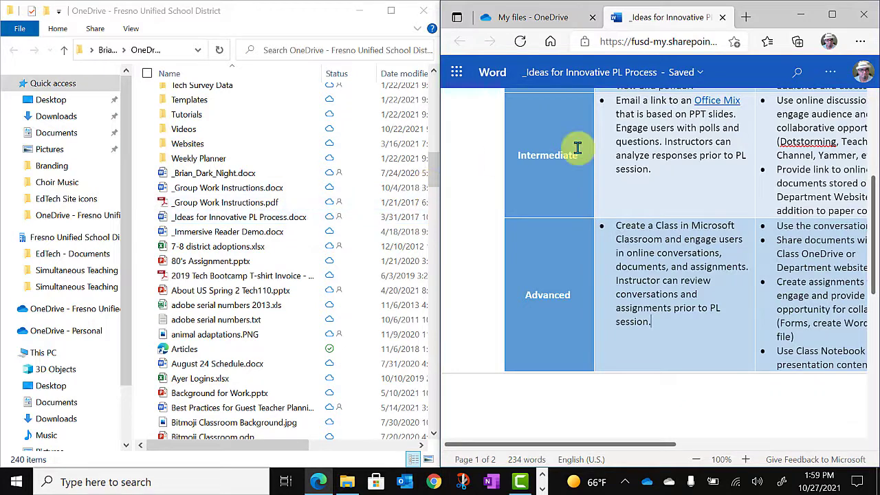
pyautogui.click(735, 75)
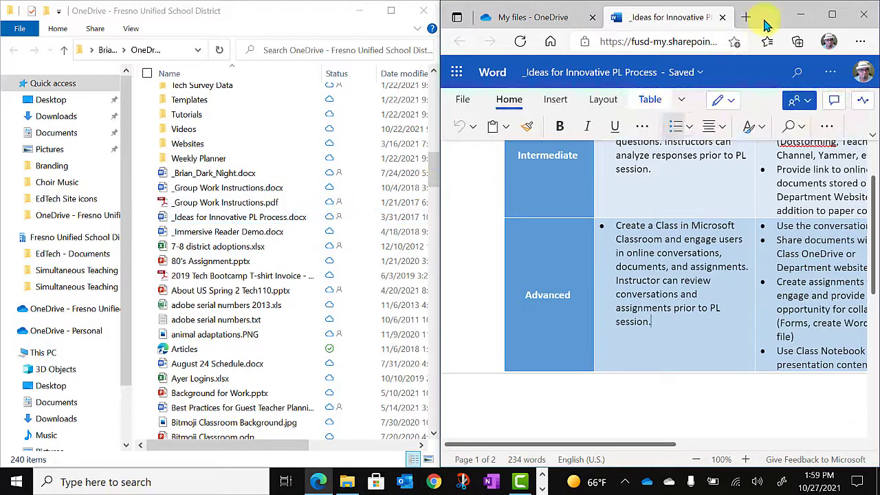
pyautogui.click(807, 15)
# Maximize File Explorer and show the OneDrive - Fresno Unified folder's 240 items with sync statuses
pyautogui.click(390, 10)
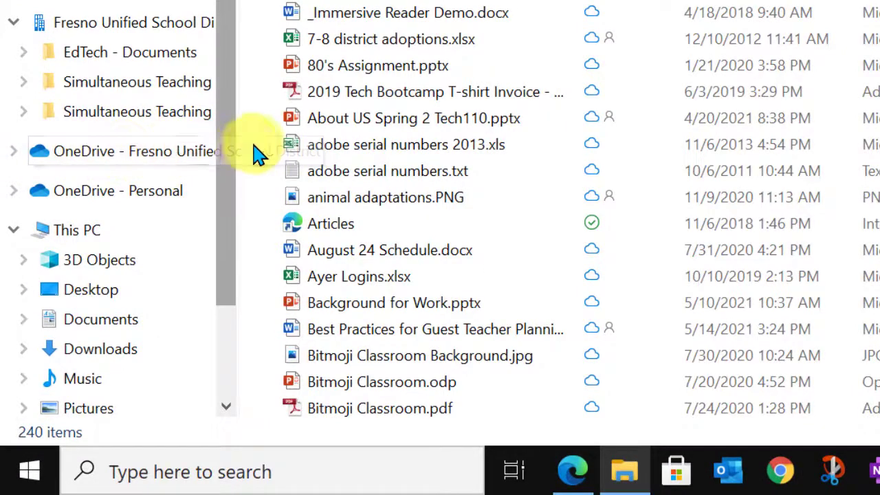
pyautogui.click(127, 156)
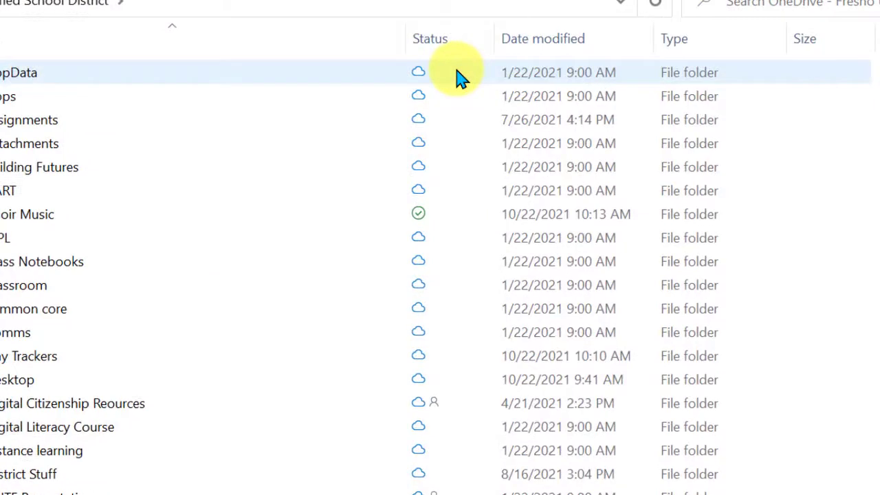
pyautogui.moveTo(458, 75)
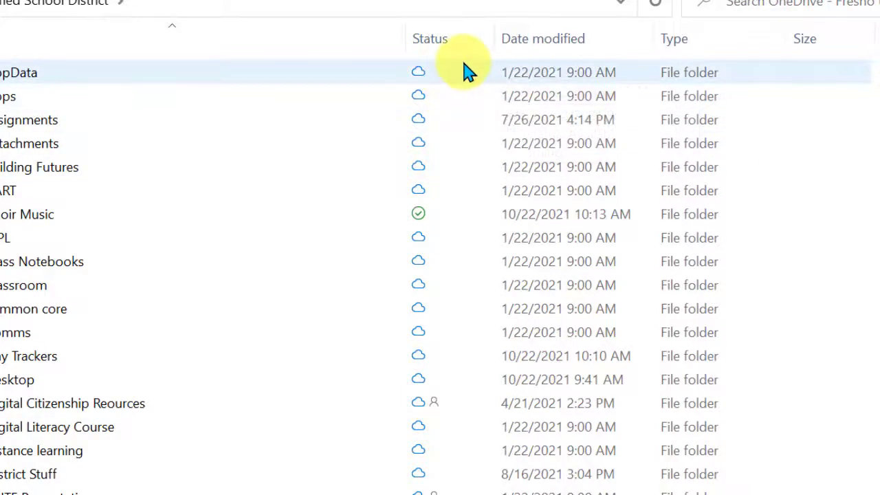
pyautogui.scroll(-3, 458, 354)
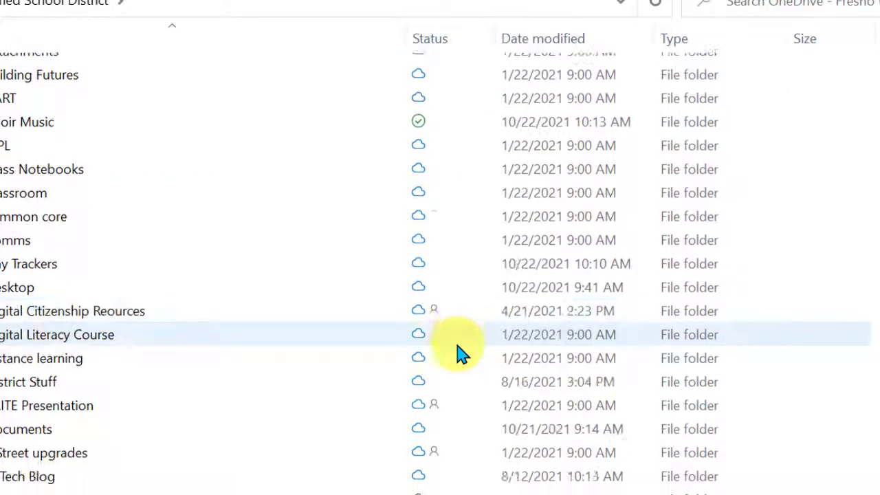
pyautogui.scroll(-10, 459, 354)
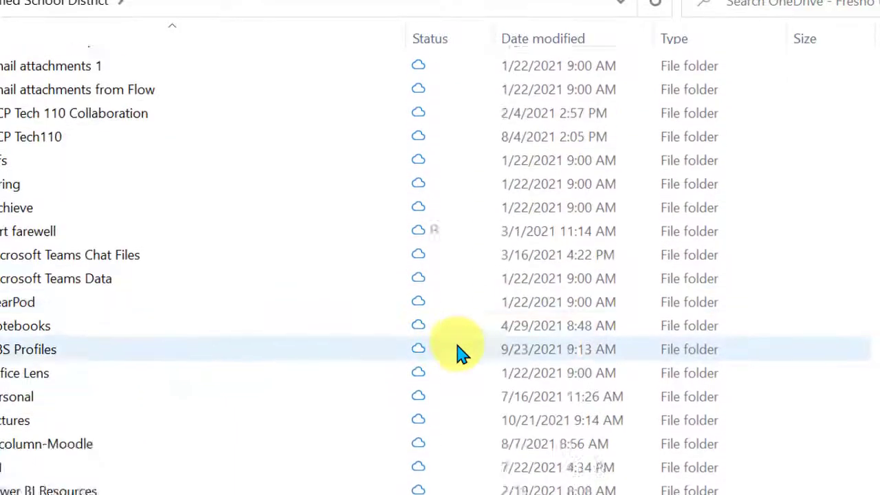
pyautogui.scroll(-5, 459, 354)
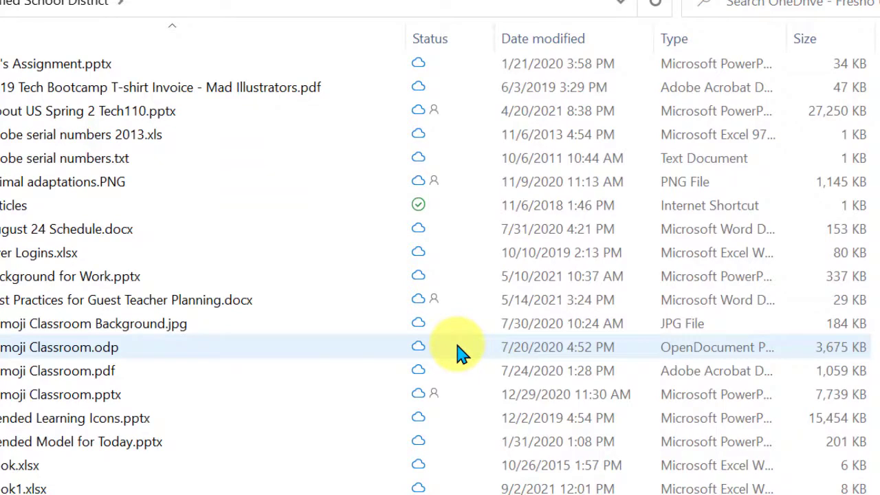
pyautogui.scroll(-2, 459, 353)
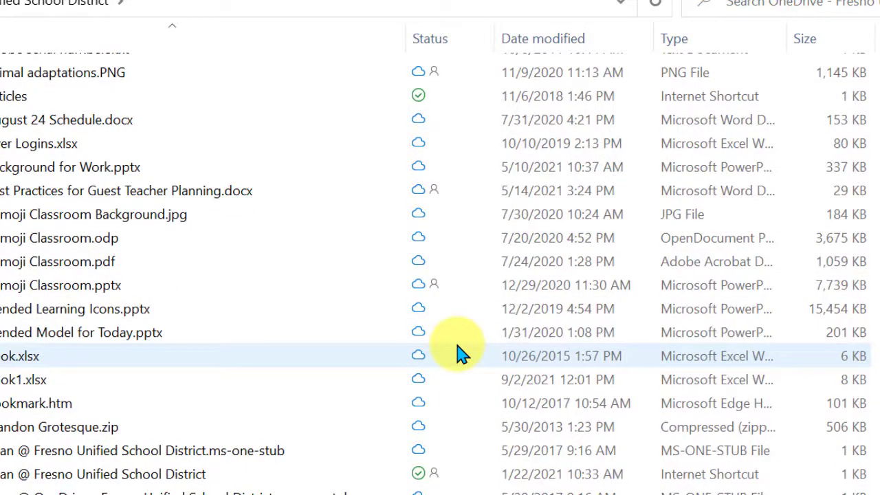
pyautogui.scroll(-5, 460, 353)
pyautogui.scroll(-5, 459, 354)
pyautogui.scroll(-3, 459, 353)
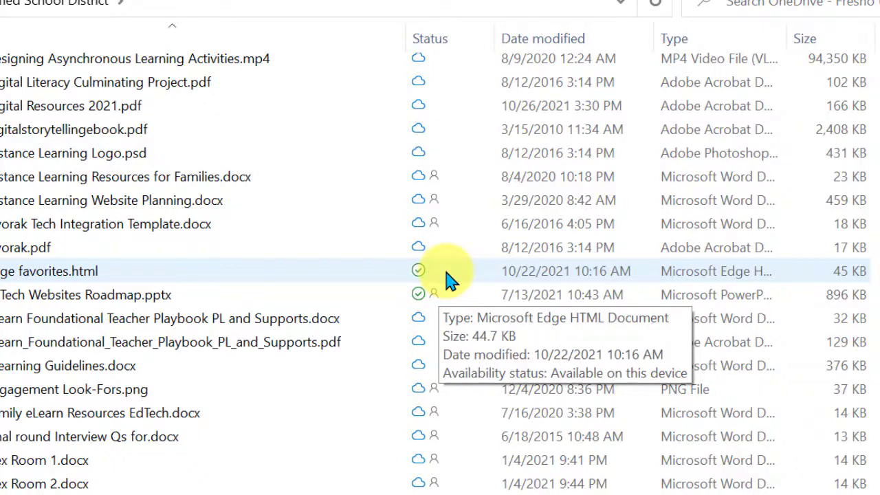
pyautogui.scroll(-7, 447, 279)
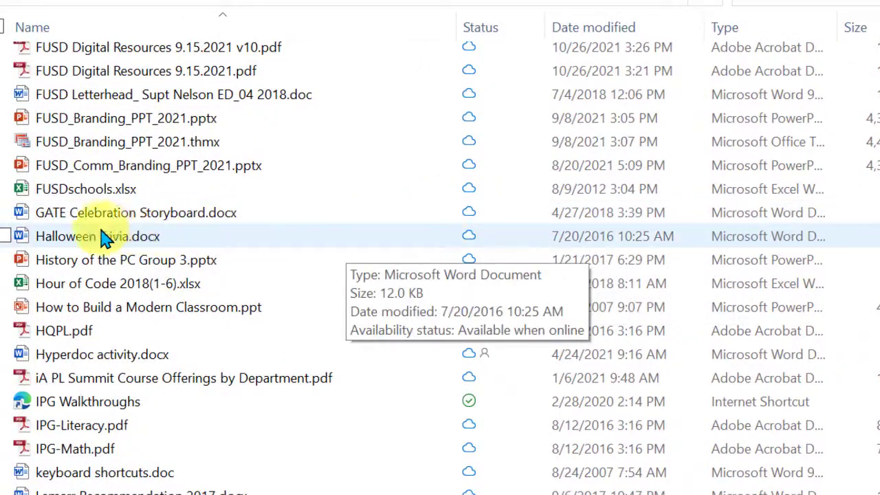
# Open the cloud-only Halloween Trivia.docx in Word, then close it
pyautogui.click(47, 241)
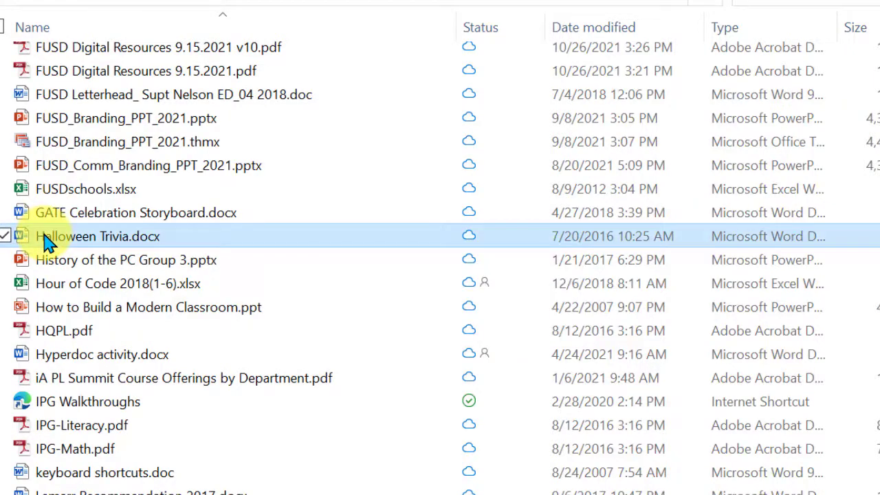
pyautogui.doubleClick(47, 240)
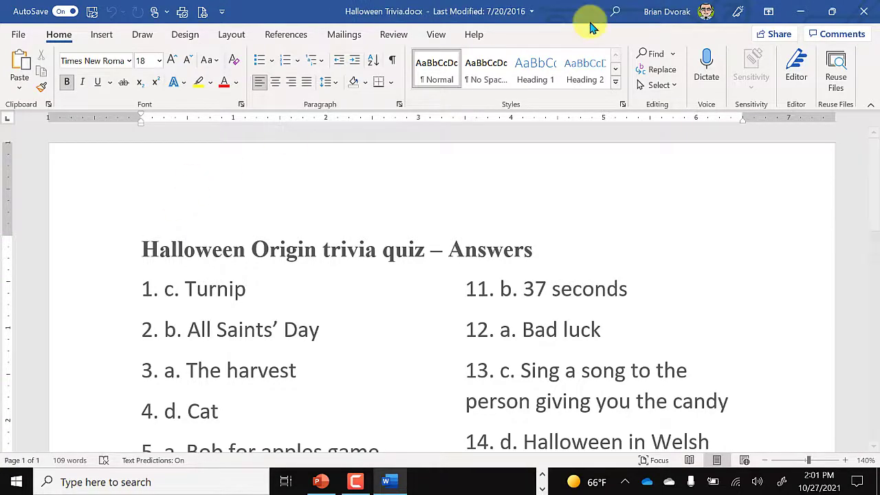
pyautogui.click(858, 15)
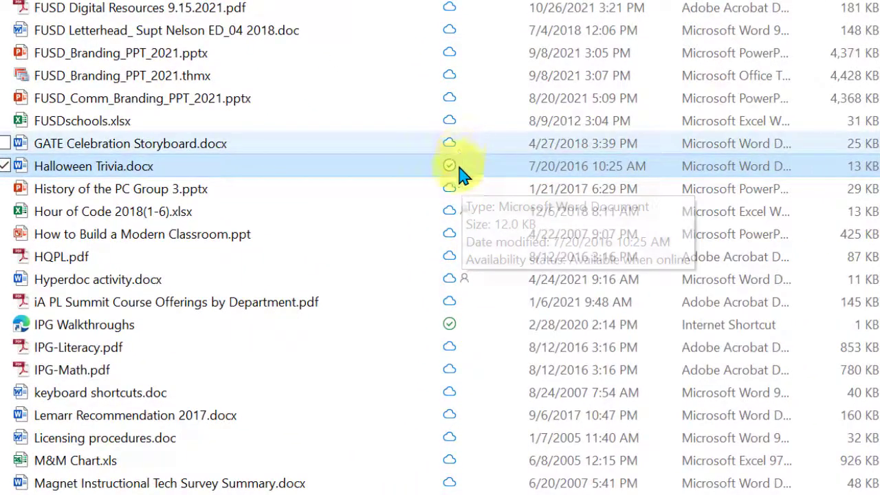
pyautogui.moveTo(475, 173)
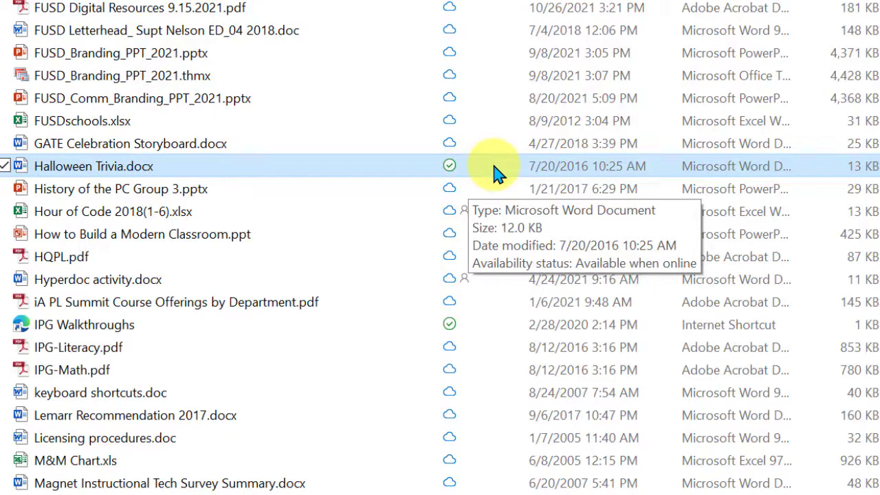
pyautogui.scroll(-2, 506, 110)
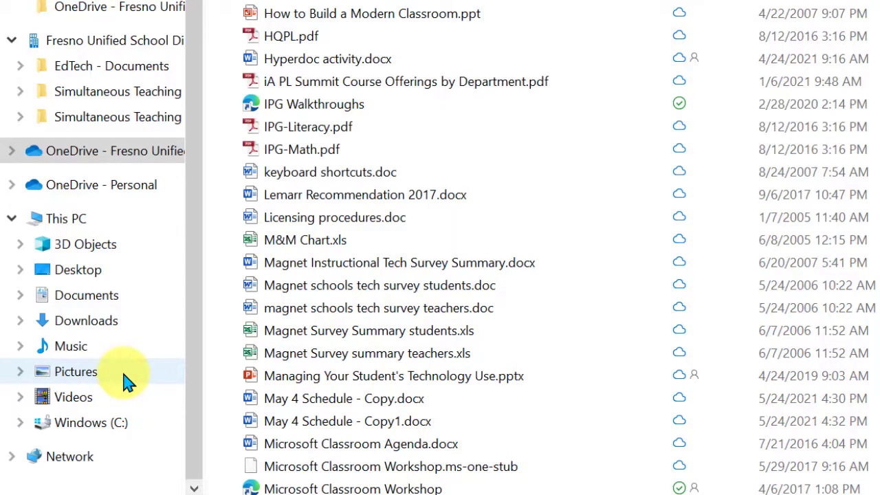
pyautogui.scroll(20, 575, 173)
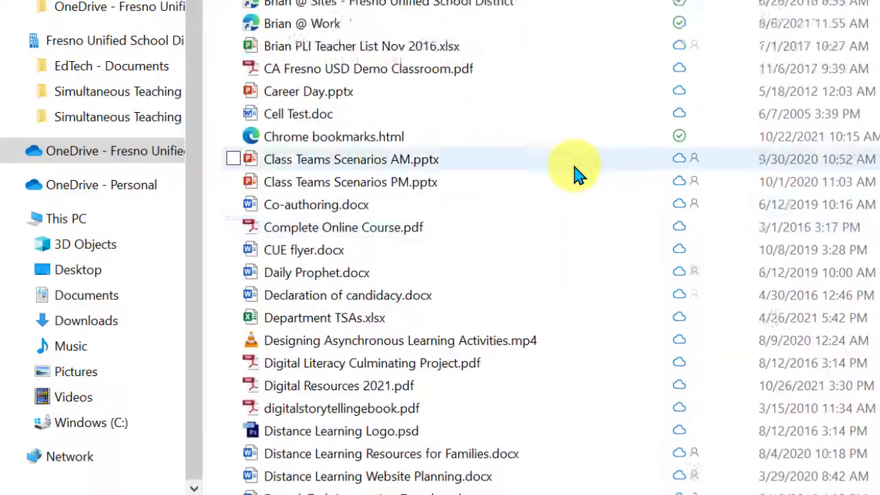
pyautogui.scroll(15, 575, 190)
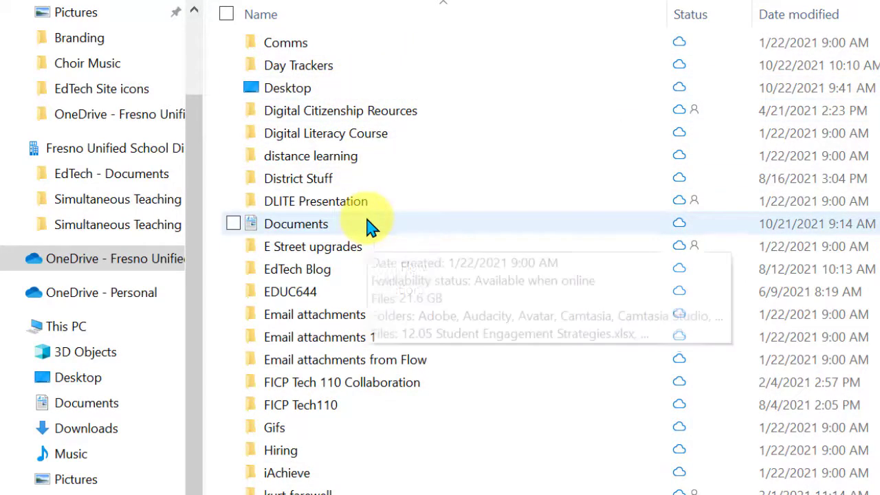
pyautogui.scroll(-2, 369, 227)
pyautogui.scroll(-3, 368, 227)
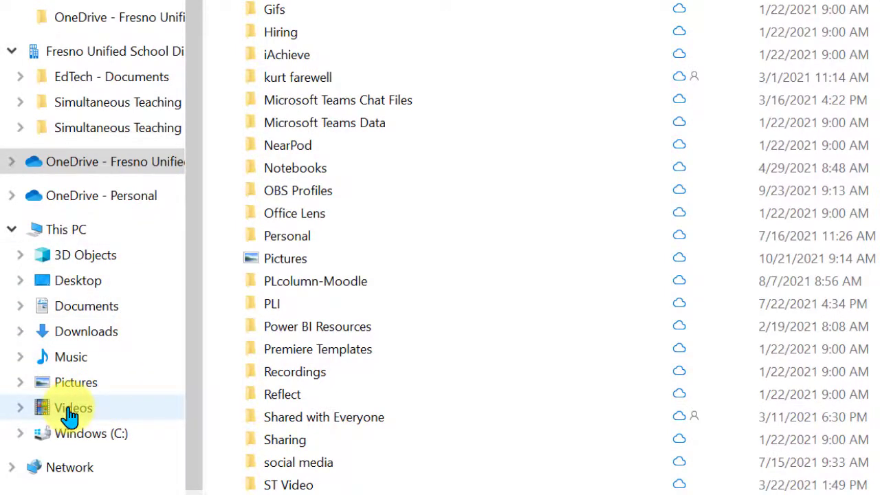
pyautogui.click(70, 415)
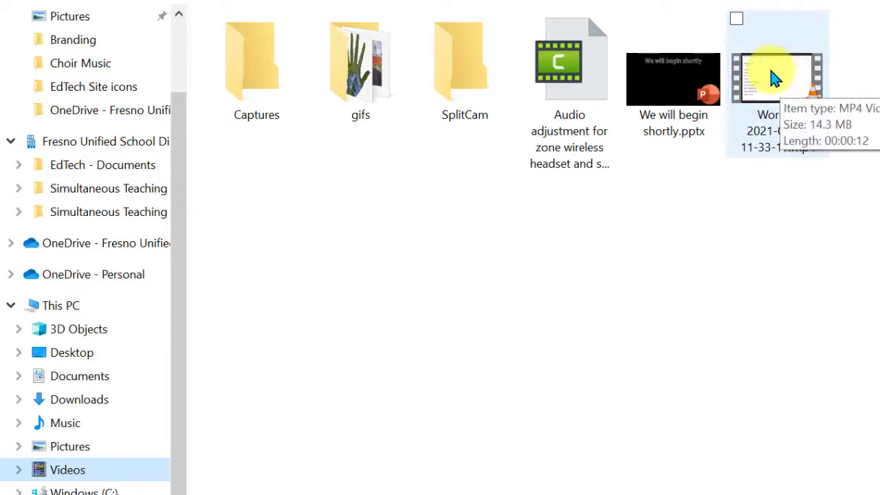
pyautogui.moveTo(774, 78); pyautogui.dragTo(90, 55)
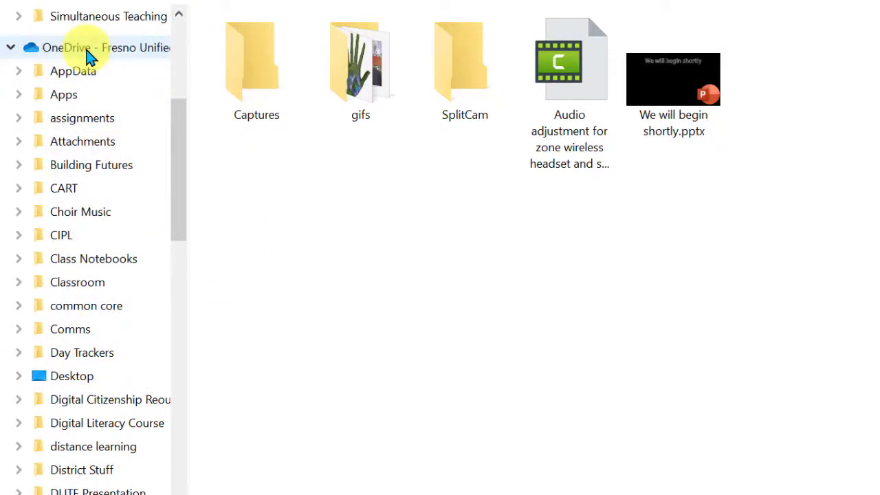
# Open the school OneDrive folder and scroll down to the syncing Word & 2021-04-18 mp4 video
pyautogui.click(105, 54)
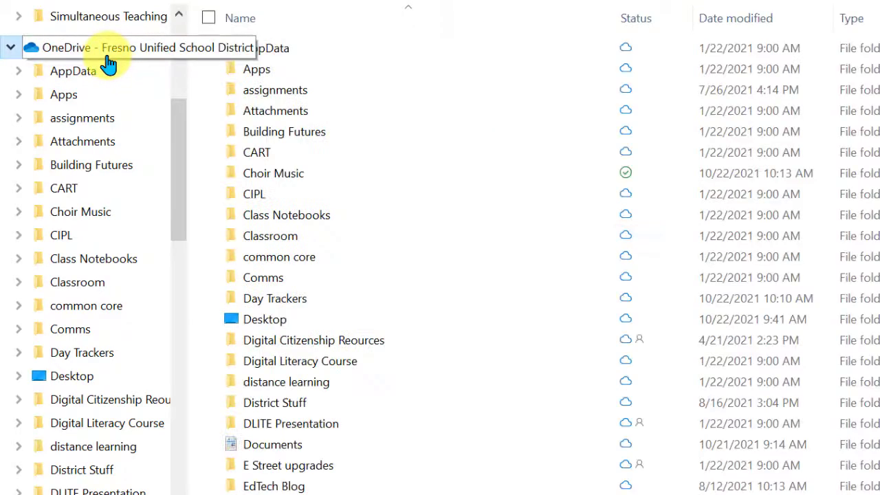
pyautogui.scroll(-20, 569, 326)
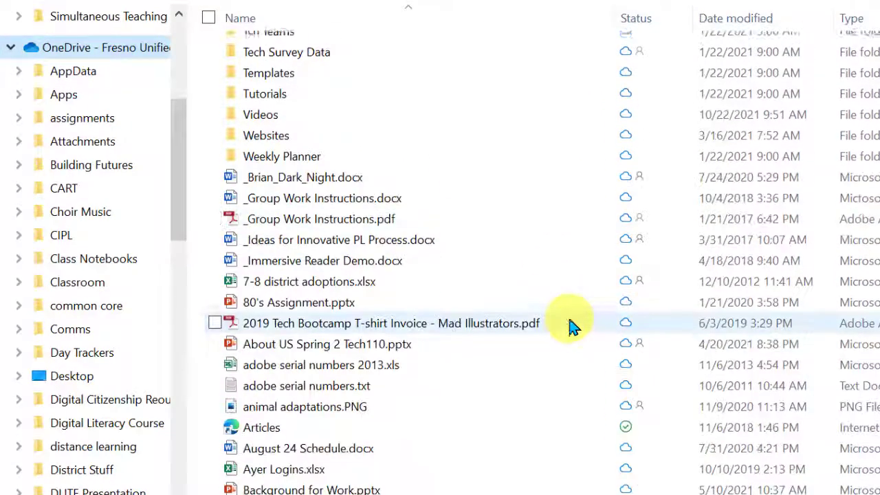
pyautogui.scroll(-13, 569, 326)
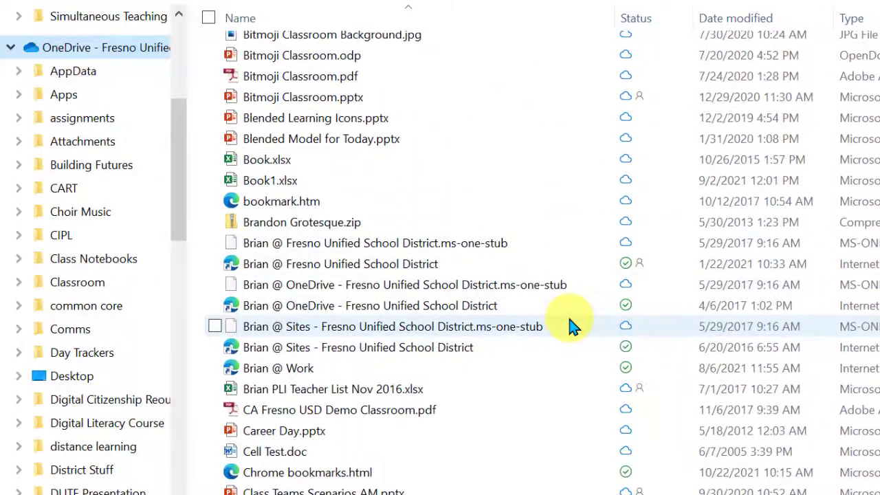
pyautogui.scroll(-16, 570, 326)
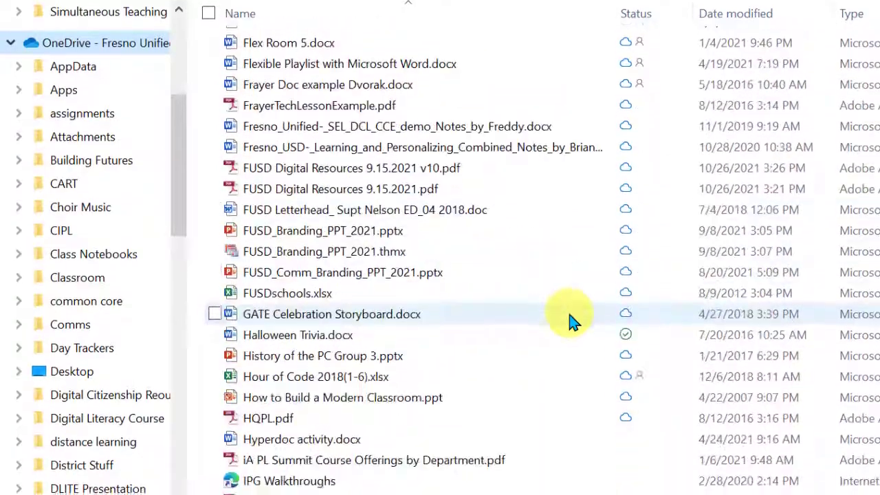
pyautogui.scroll(-12, 569, 237)
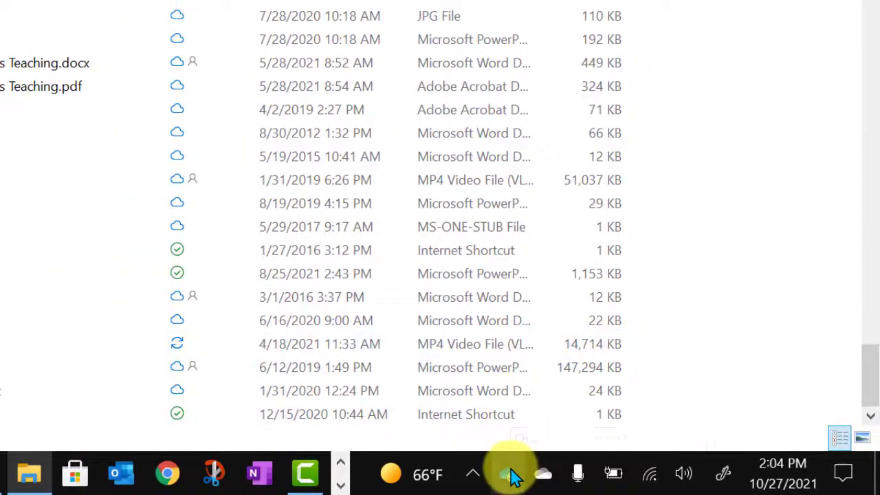
# Check the OneDrive flyout shows the mp4 uploaded and everything up to date, then view files online
pyautogui.click(511, 474)
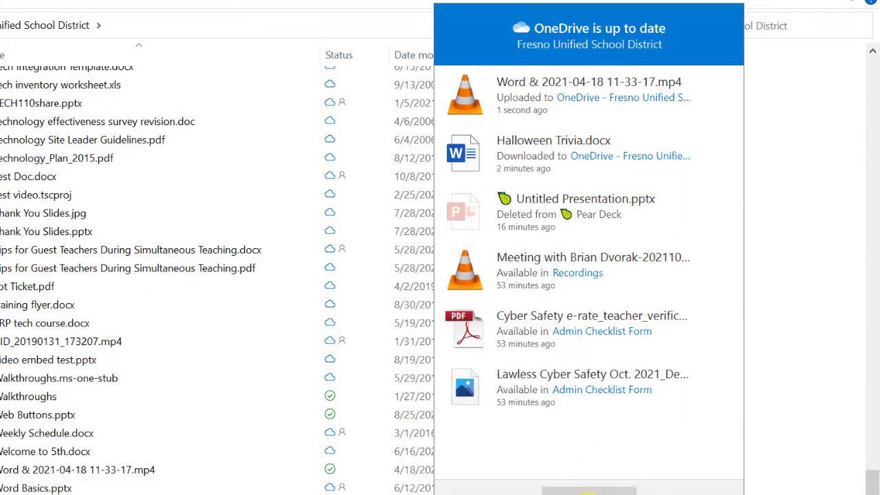
pyautogui.click(588, 492)
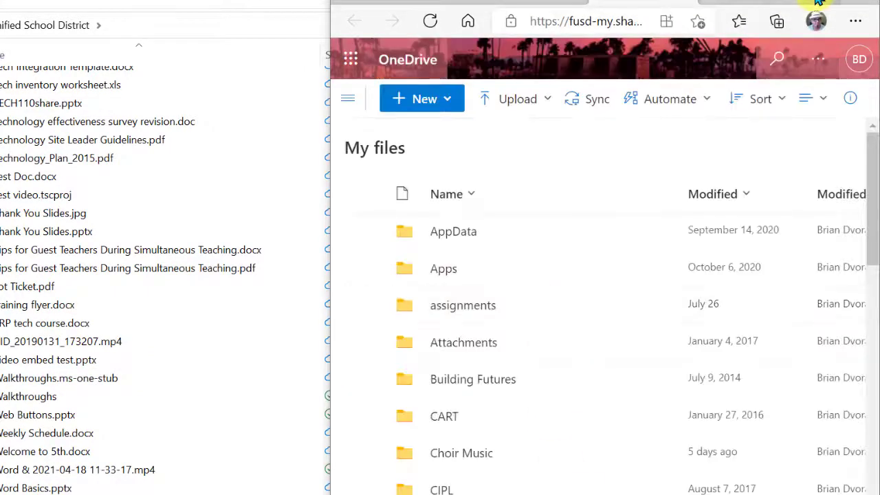
# Maximize the browser and scroll through the online My files list
pyautogui.doubleClick(818, 3)
pyautogui.scroll(-15, 436, 413)
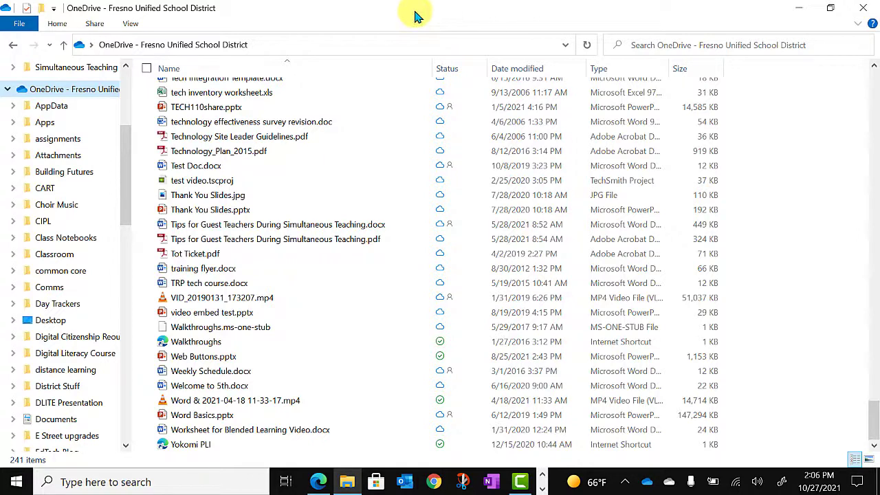
# Collapse the OneDrive tree, reopen the school OneDrive folder, and scroll through its files
pyautogui.click(8, 90)
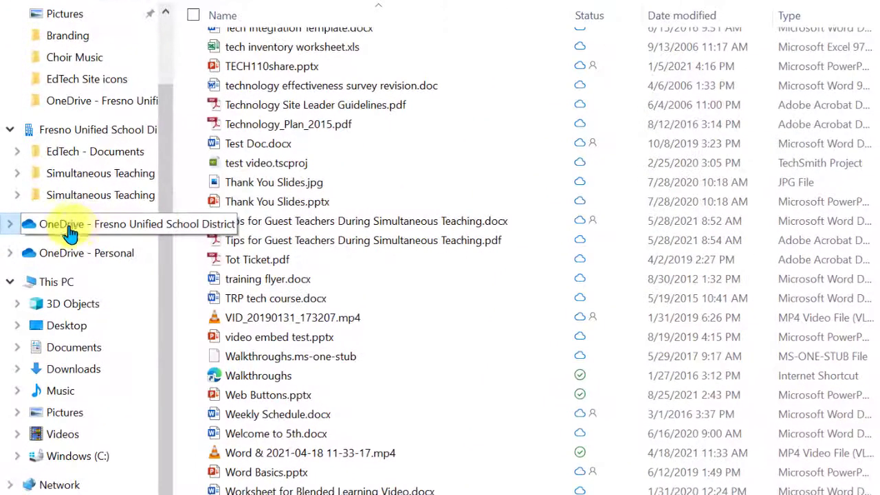
pyautogui.click(78, 226)
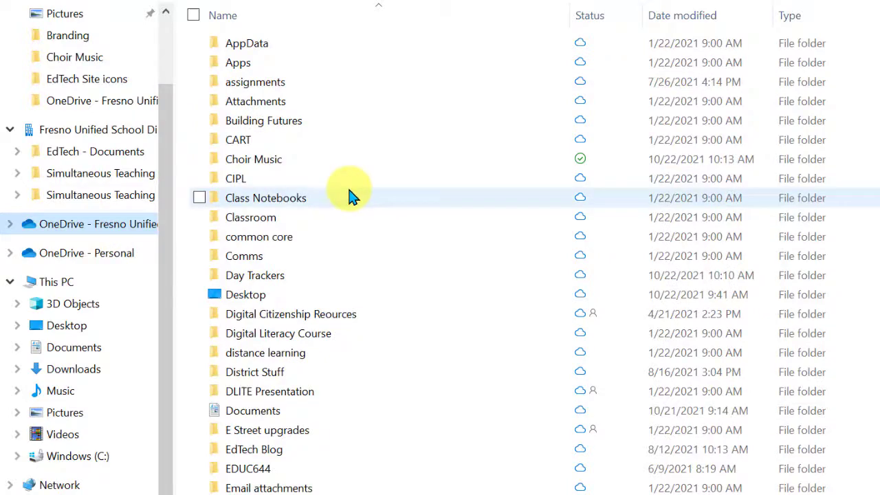
pyautogui.scroll(-15, 348, 192)
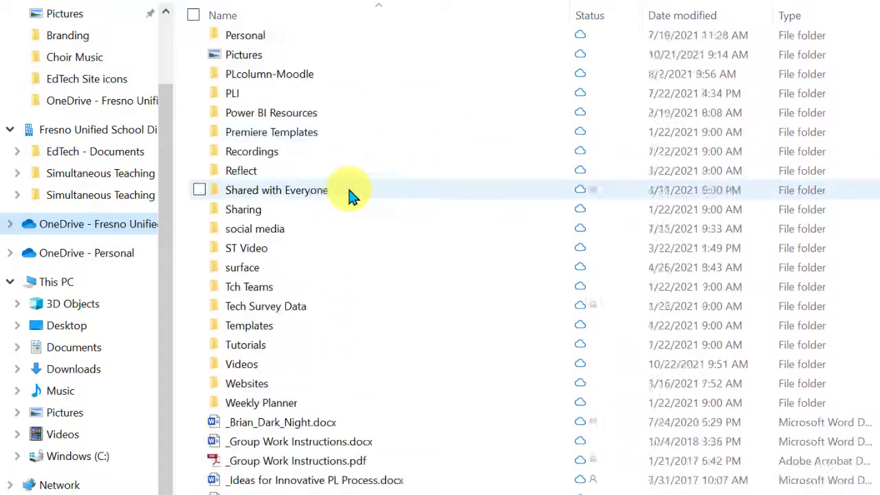
pyautogui.scroll(-5, 347, 186)
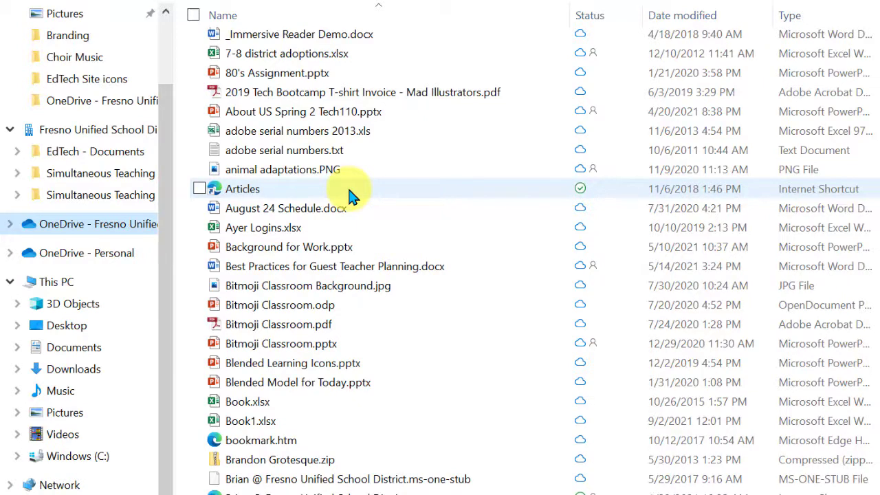
pyautogui.scroll(-3, 347, 186)
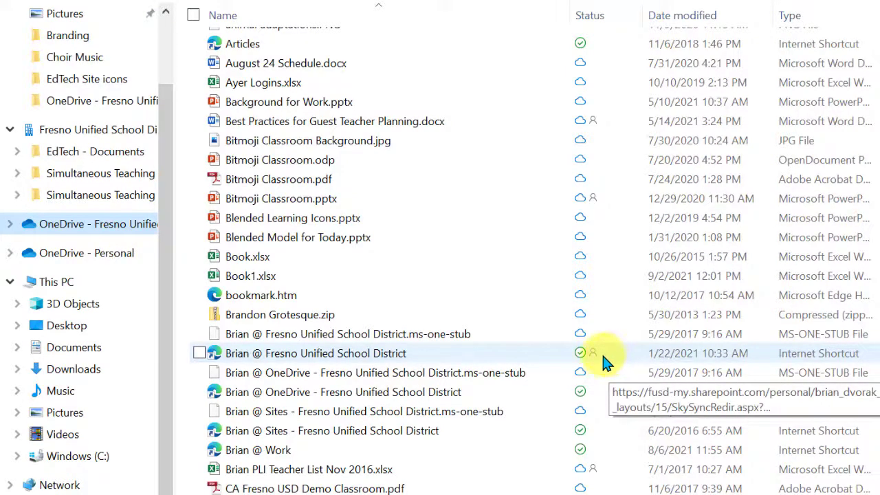
# Free up space for the internet shortcut file so it's online-only, then return to the list top
pyautogui.rightClick(383, 355)
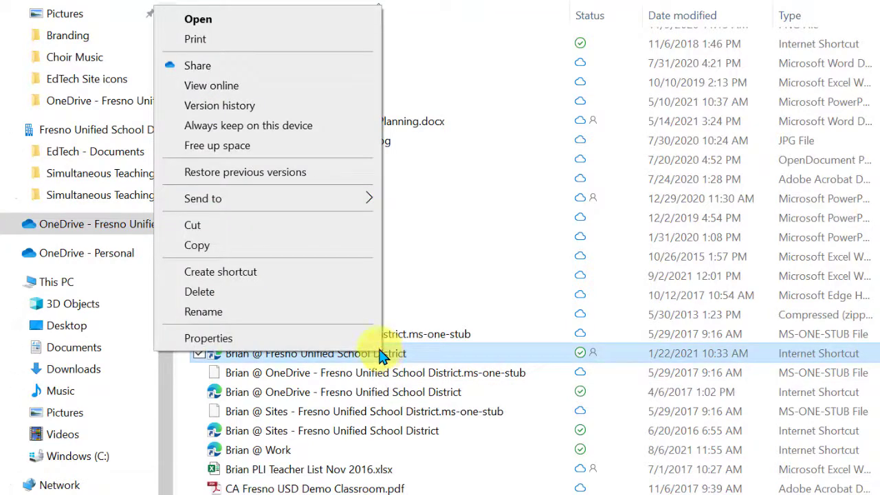
pyautogui.click(274, 153)
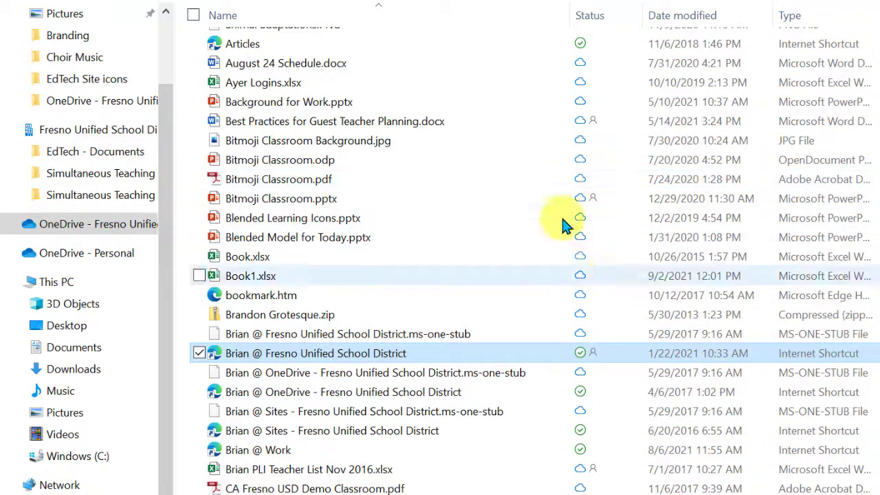
pyautogui.moveTo(626, 207)
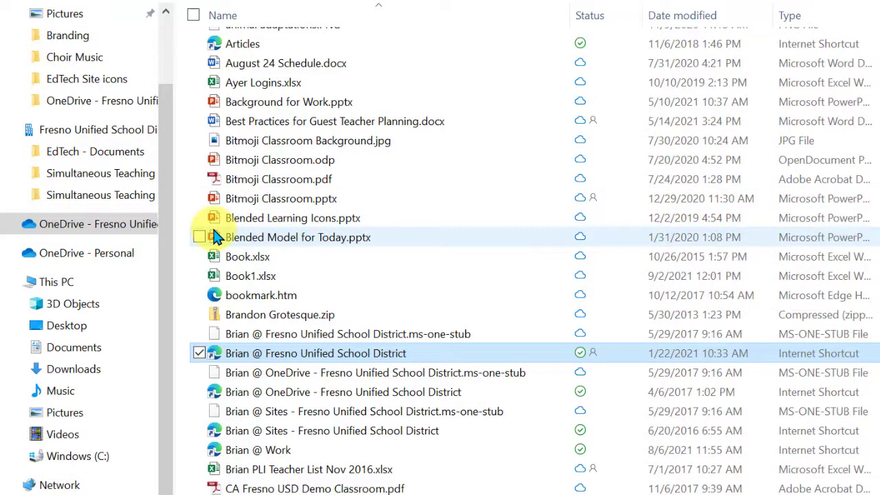
pyautogui.scroll(20, 215, 236)
pyautogui.scroll(5, 216, 235)
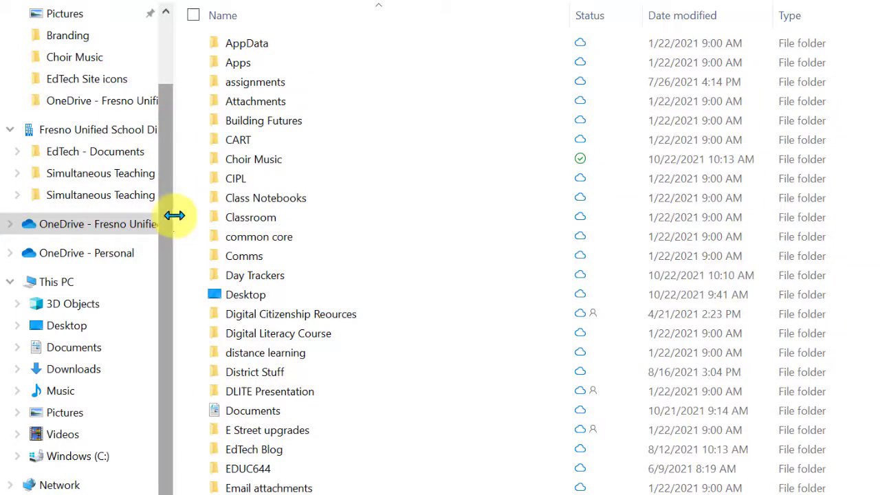
# Widen the folder pane and free up space for all of OneDrive - Fresno Unified School District
pyautogui.moveTo(175, 216); pyautogui.dragTo(355, 225)
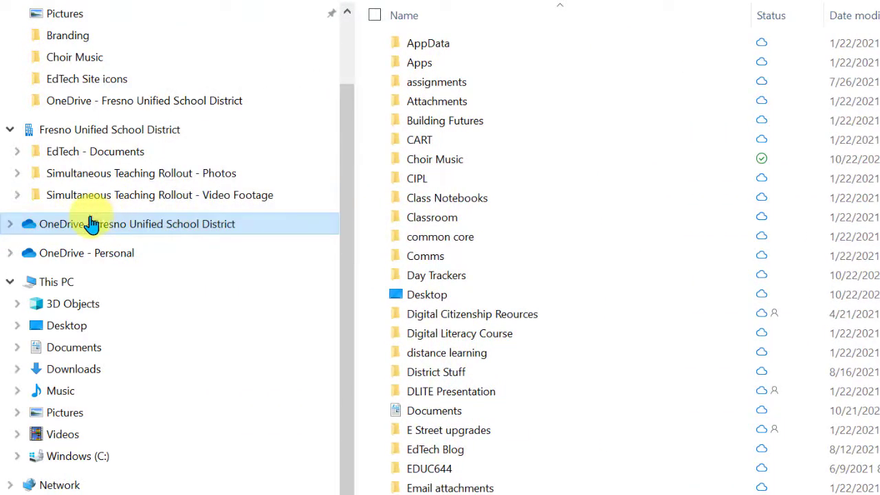
pyautogui.rightClick(196, 234)
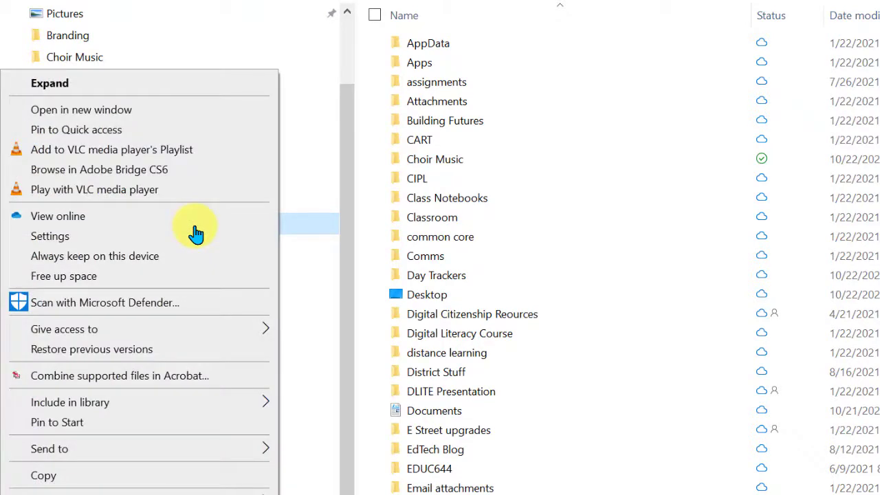
pyautogui.click(106, 279)
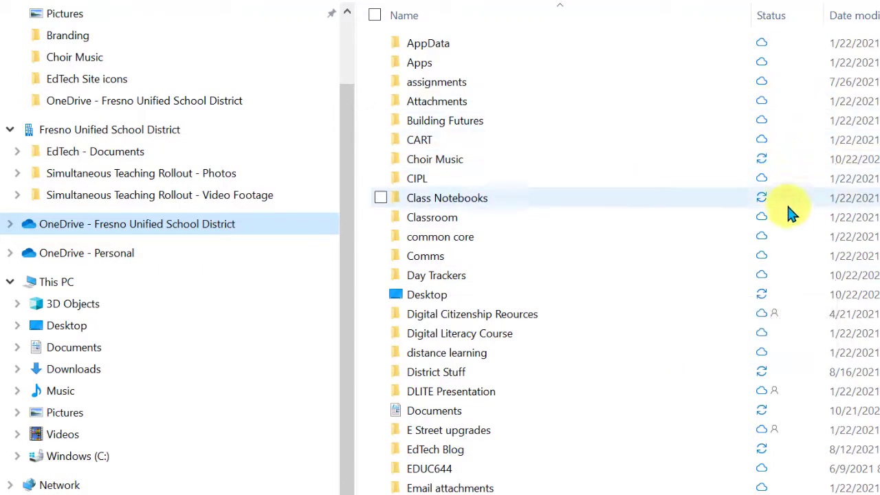
pyautogui.scroll(-4, 798, 321)
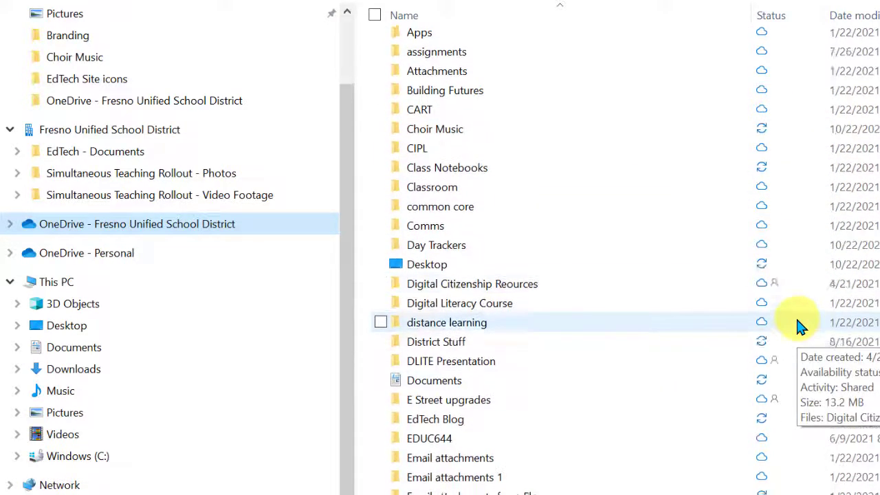
pyautogui.scroll(-5, 798, 321)
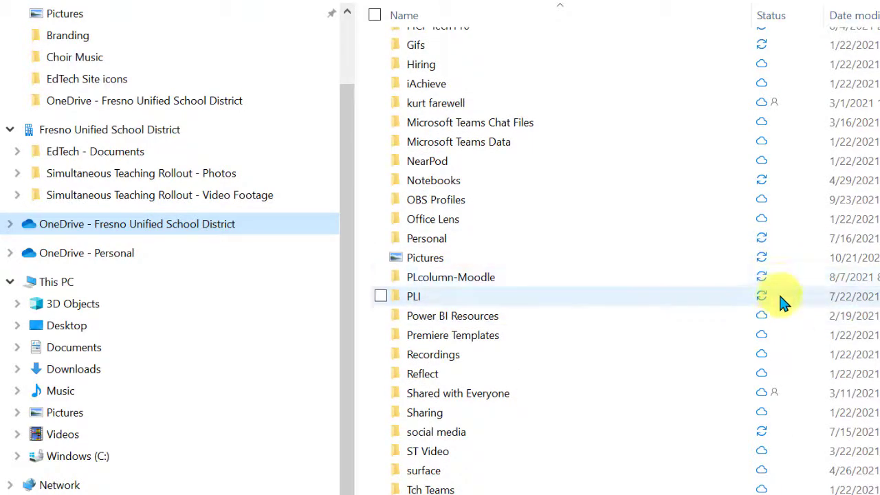
pyautogui.moveTo(788, 234)
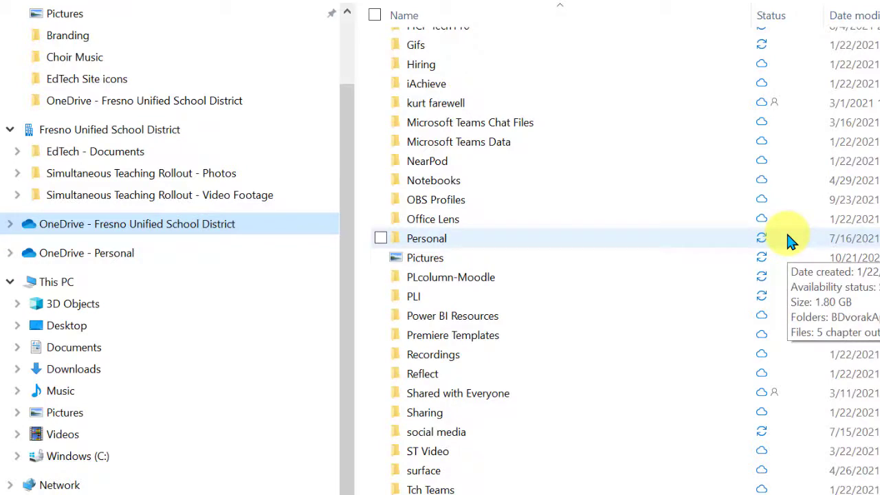
pyautogui.scroll(-3, 791, 239)
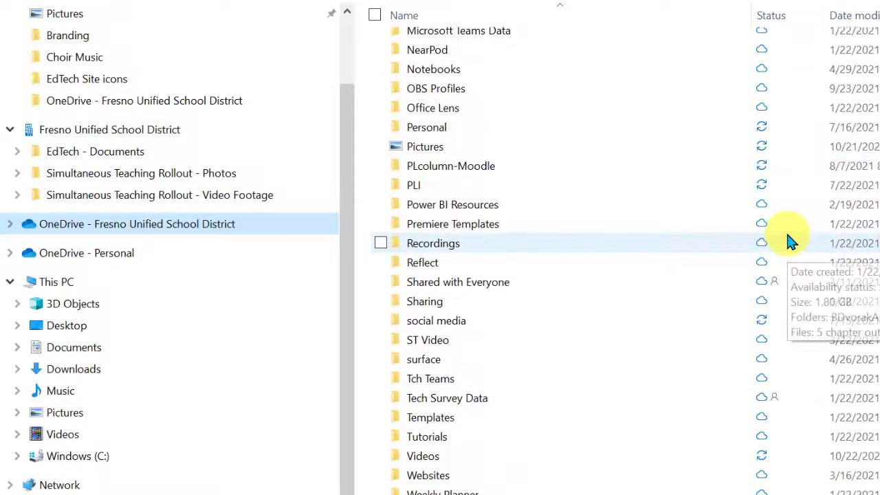
pyautogui.scroll(-4, 786, 231)
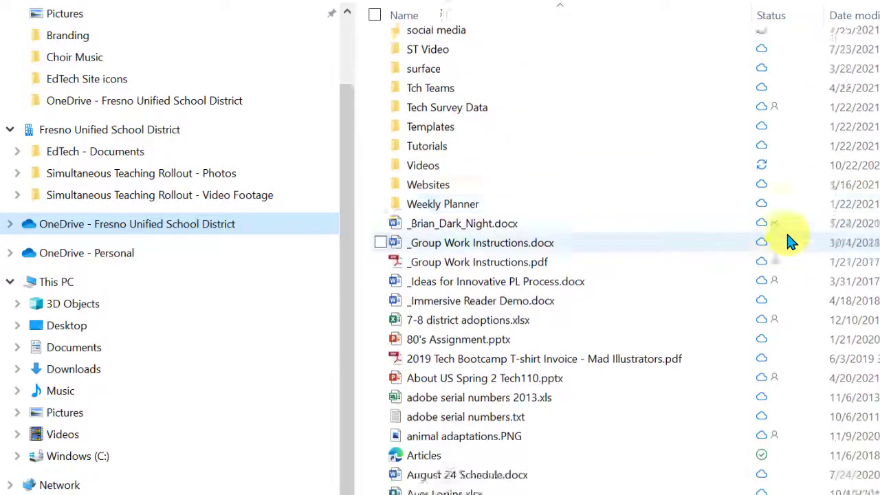
pyautogui.scroll(4, 786, 230)
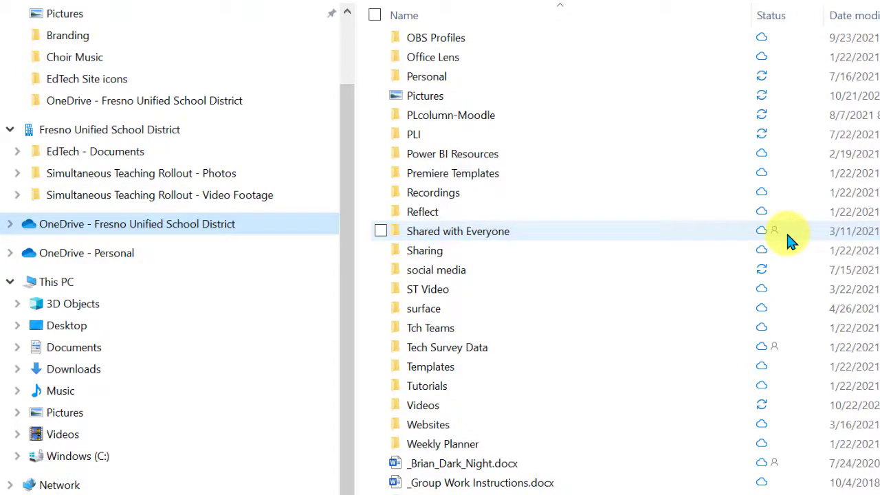
# Switch to This PC to see Windows (C:) with 14.2 GB free of 117 GB
pyautogui.click(52, 285)
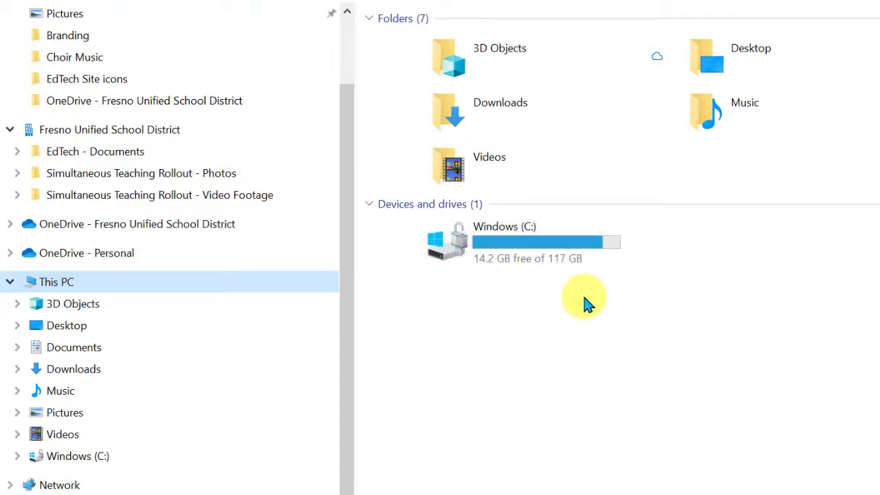
pyautogui.click(596, 304)
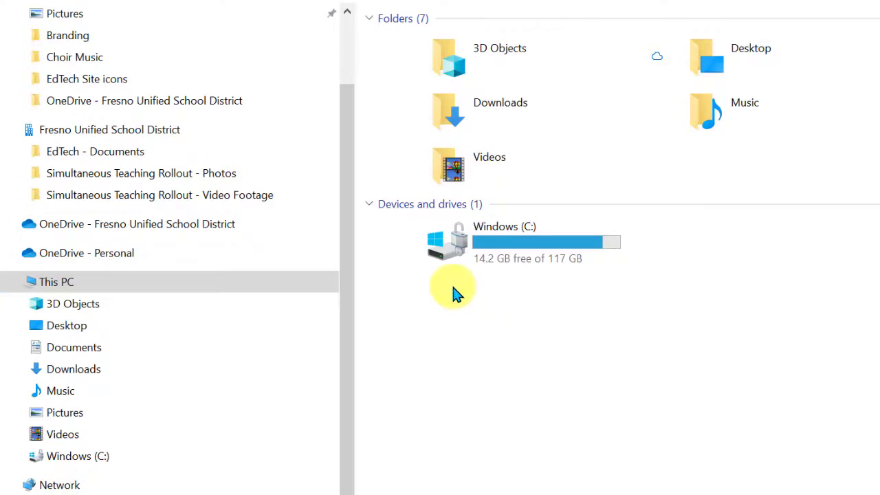